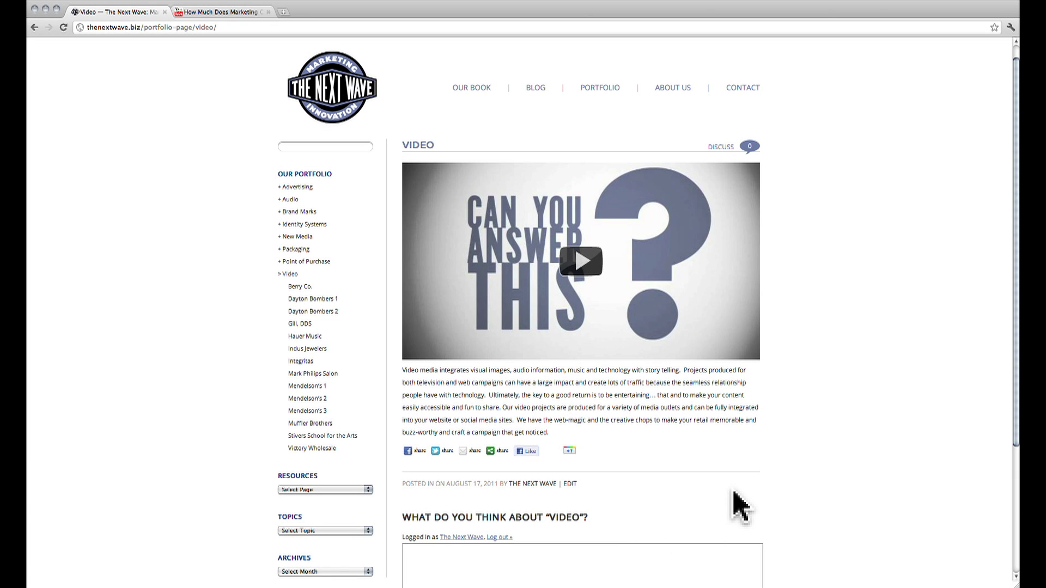
Step: Play the embedded video on the Video portfolio page through to its end at 1:39
click(584, 267)
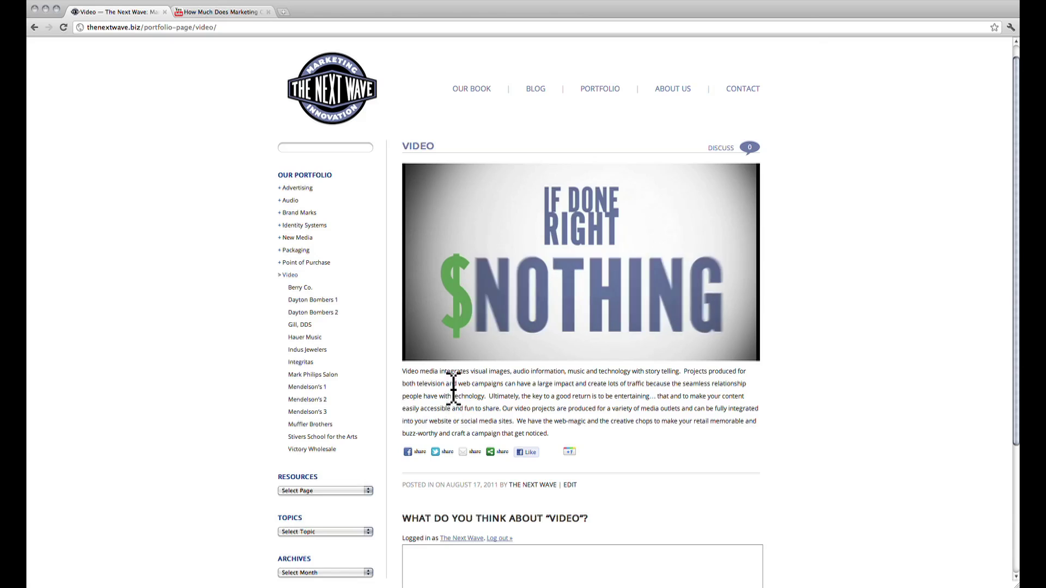
mouse_move(458, 356)
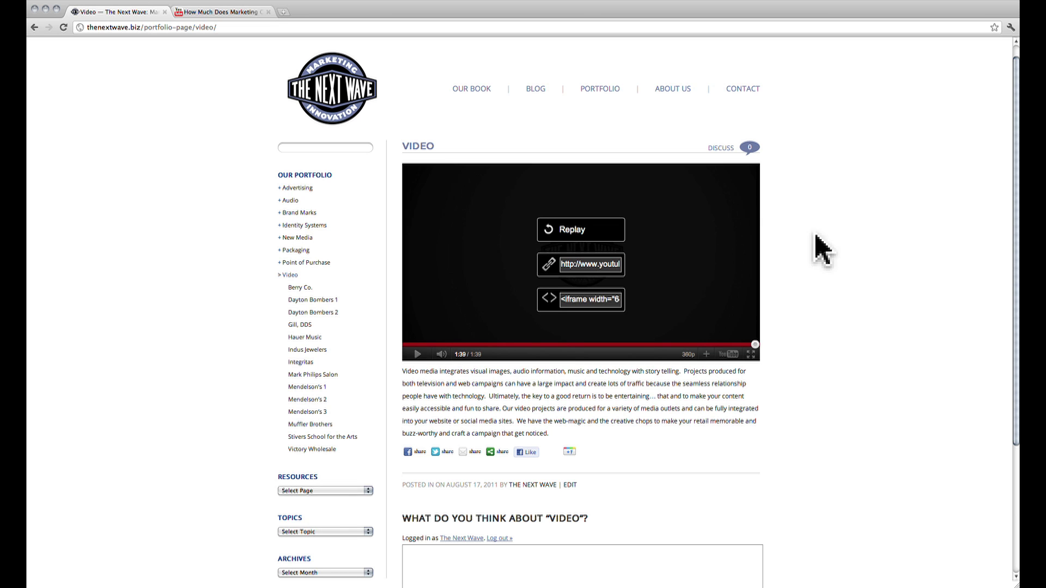
Step: Reveal the video's 560×315 iframe embed code on YouTube, then return to the blog's Video page
click(222, 13)
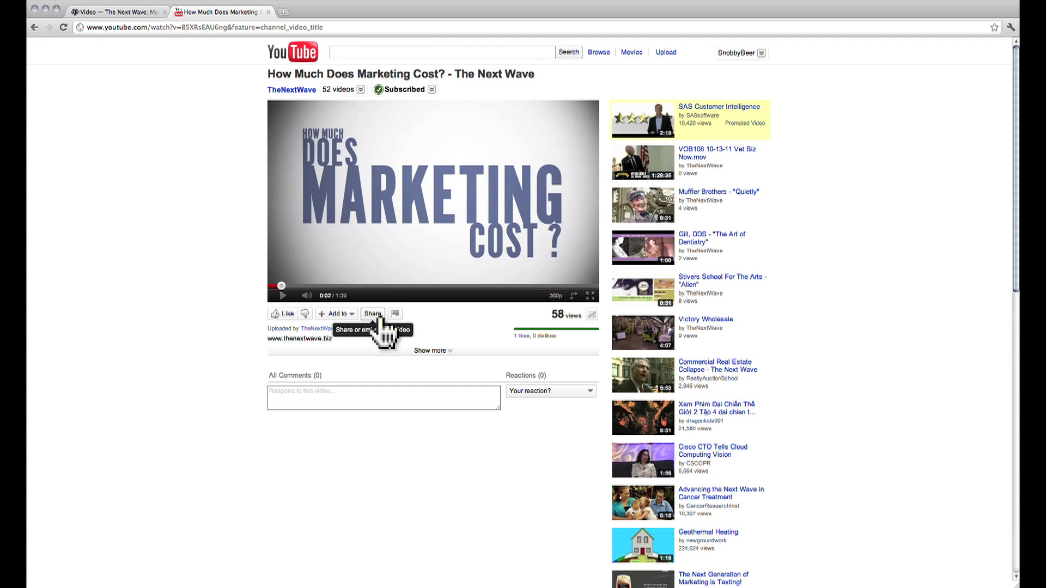
click(379, 320)
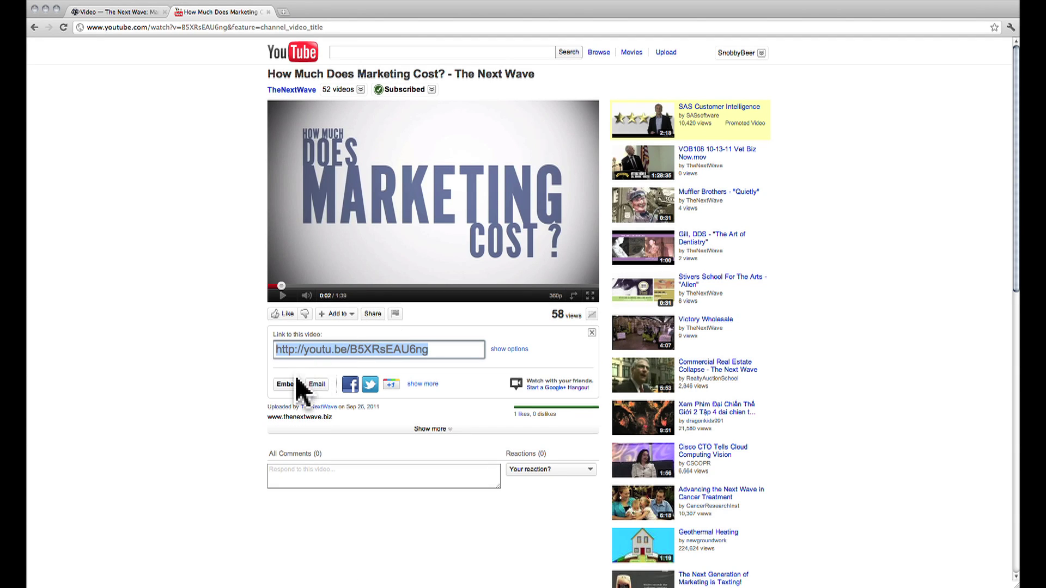
click(287, 384)
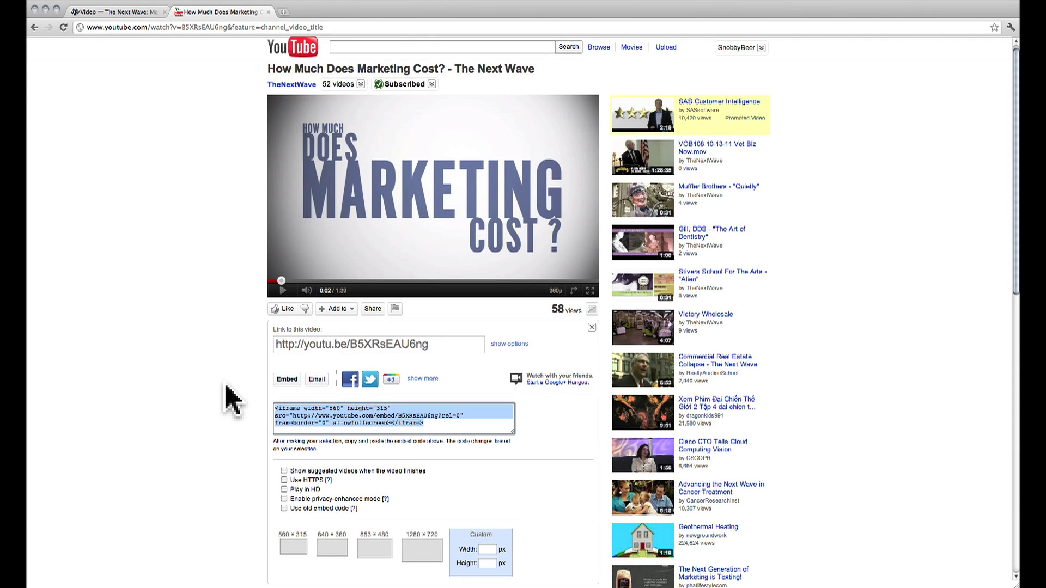
scroll(230, 401, down, 1)
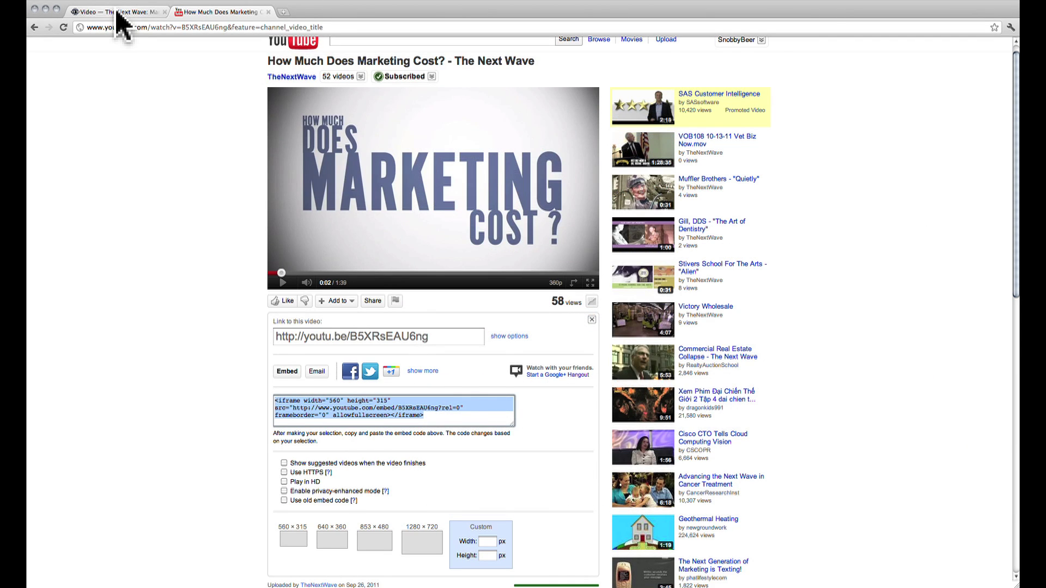
click(116, 12)
Step: Inspect the post content container in DevTools to confirm its 690 px width, then close DevTools
right_click(570, 425)
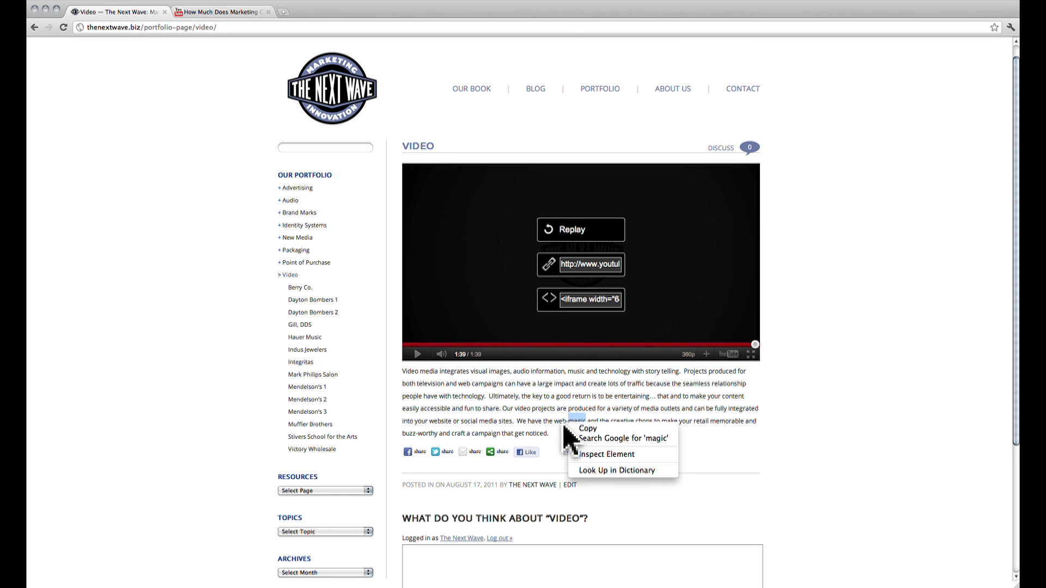
click(563, 427)
right_click(562, 428)
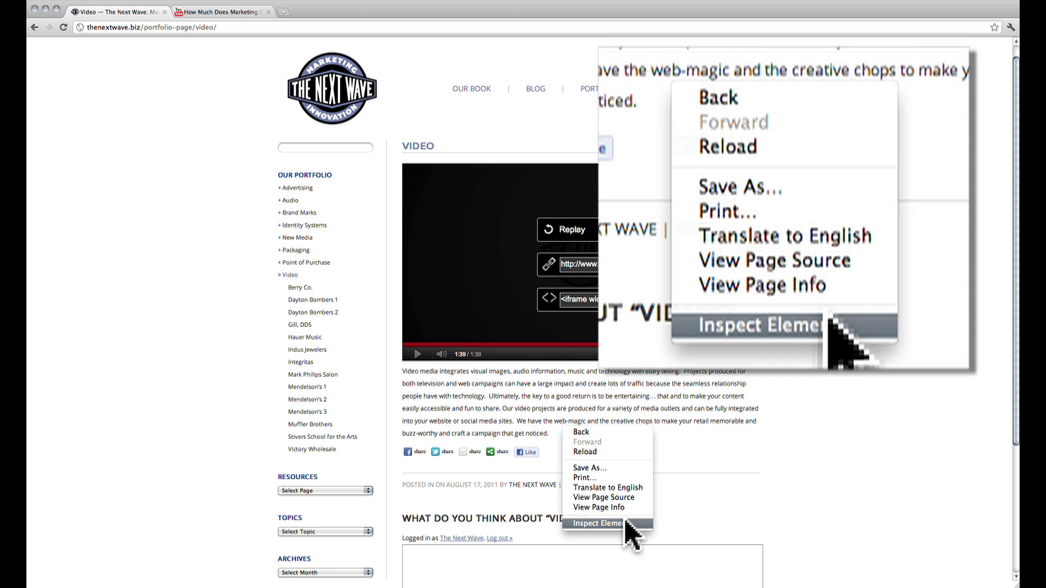
click(626, 524)
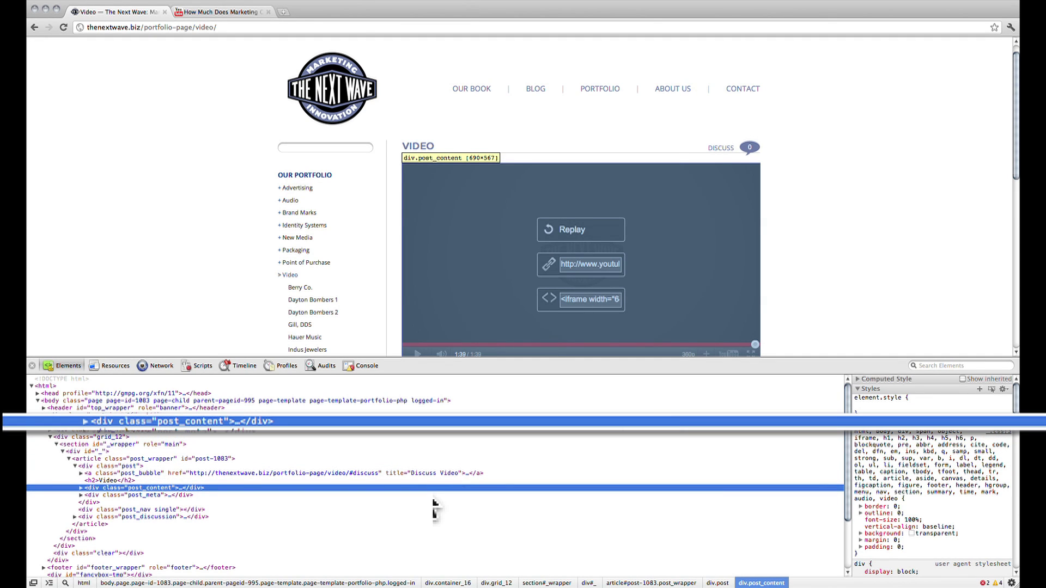
scroll(275, 303, down, 3)
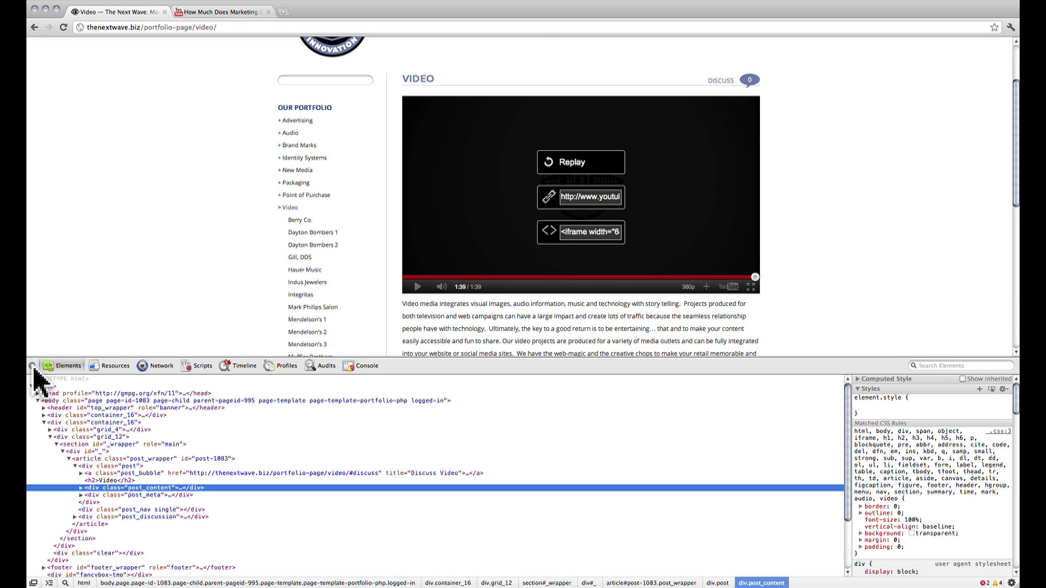
click(33, 367)
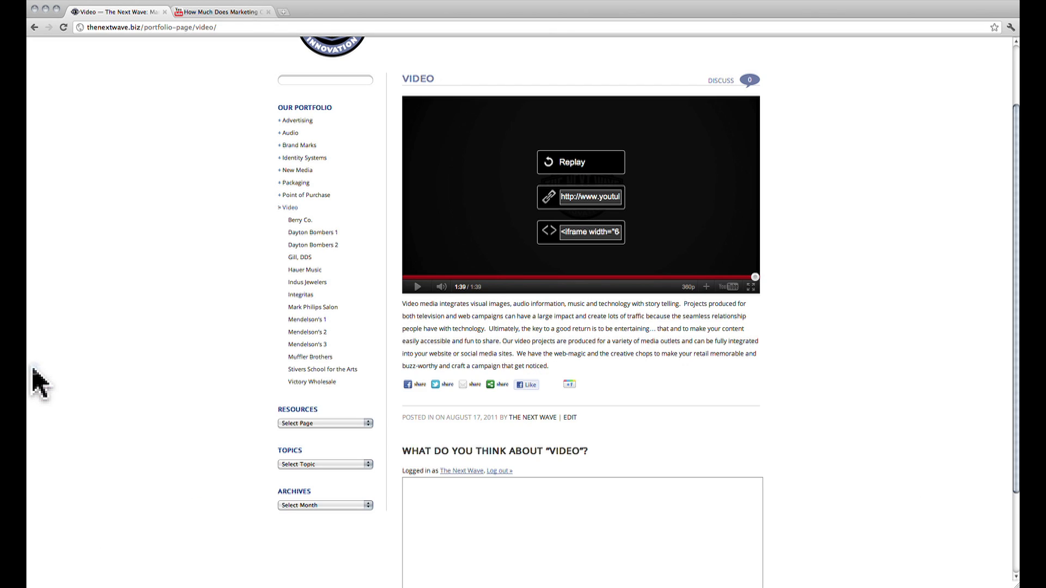
Step: Set YouTube's embed to a custom 690×381 size with suggested videos turned off
click(223, 12)
click(486, 542)
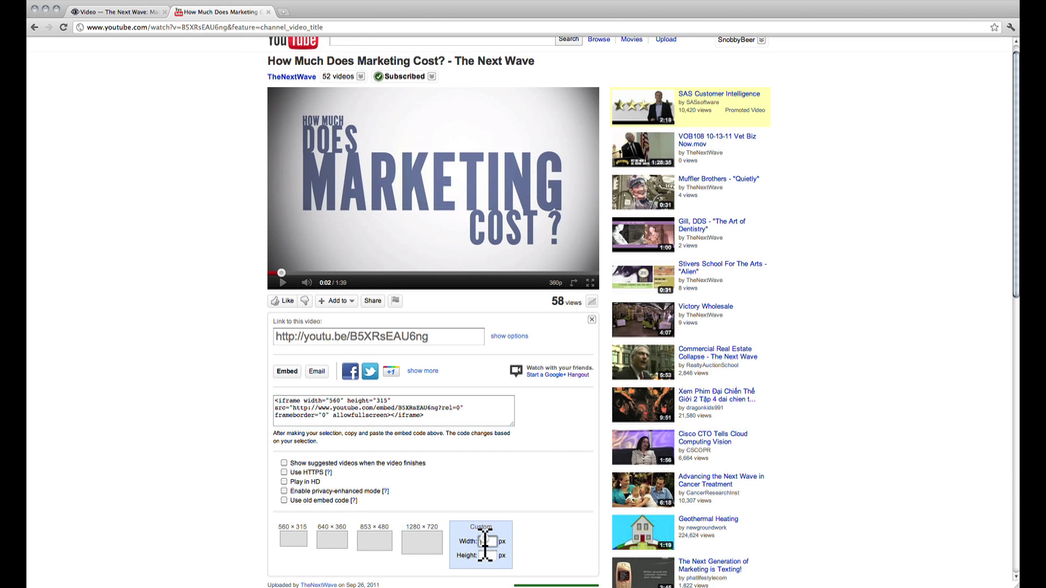
text(6)
scroll(533, 548, down, 1)
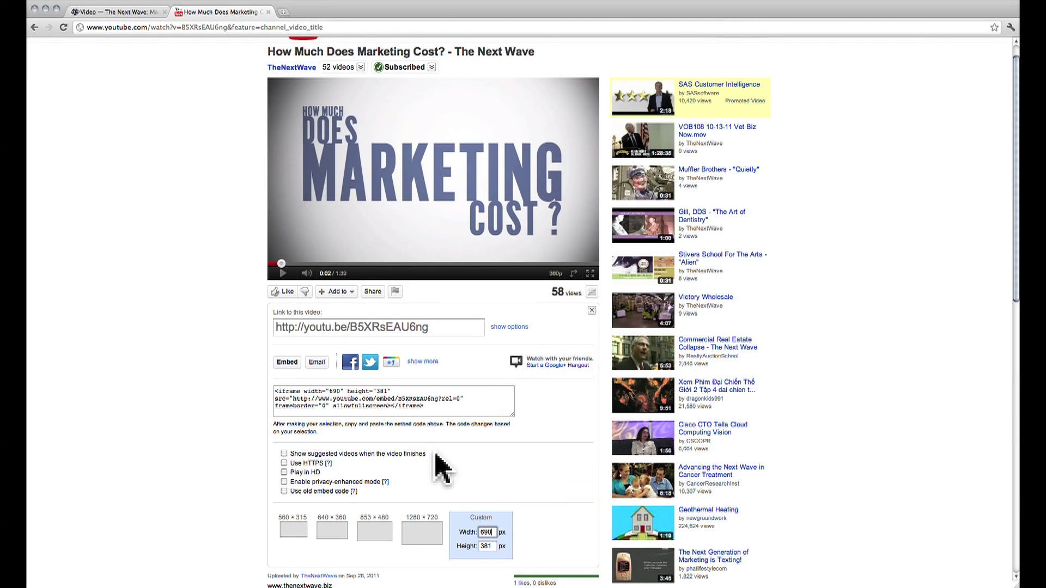
click(285, 454)
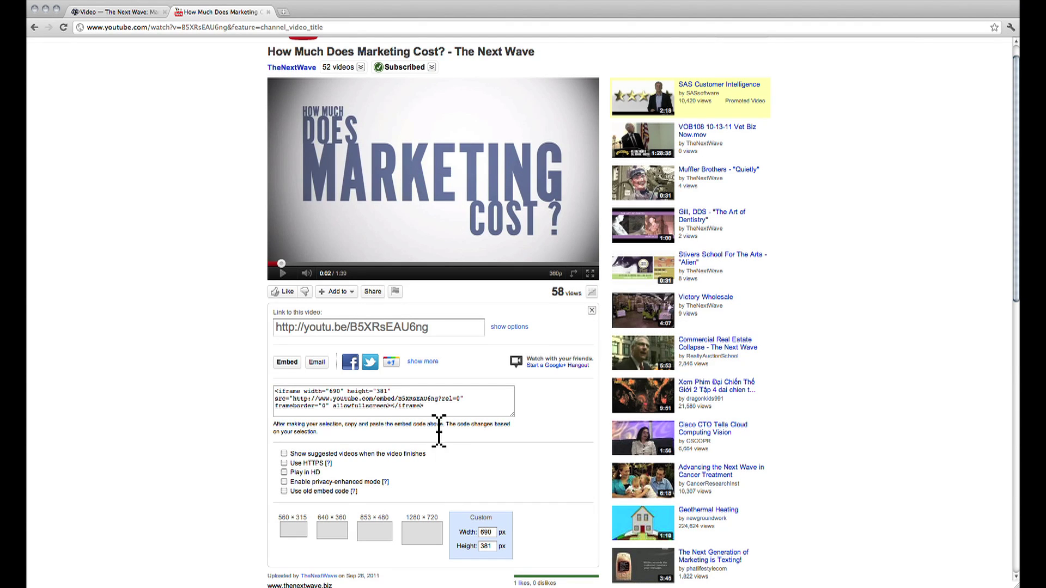
Step: Copy the 690×381 iframe embed code
click(434, 416)
right_click(416, 403)
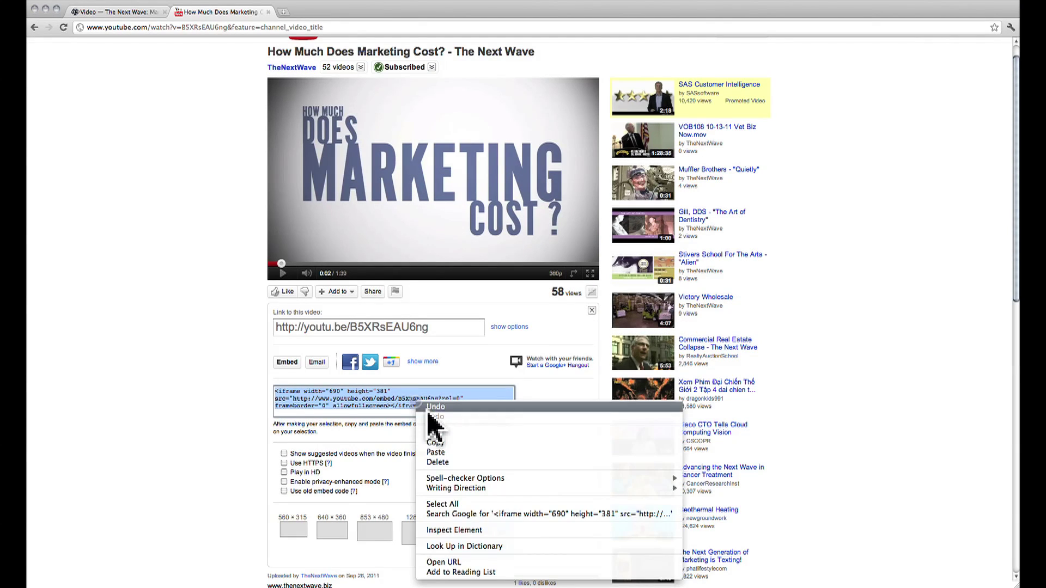
click(445, 443)
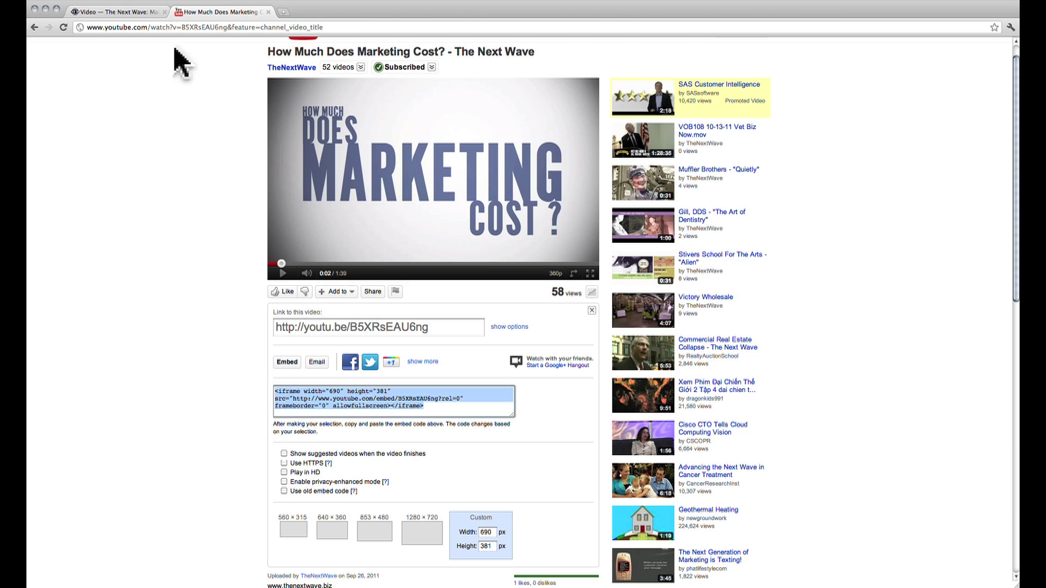
Step: Paste the 690×381 YouTube iframe below the Video page text, update the page and view it
click(136, 13)
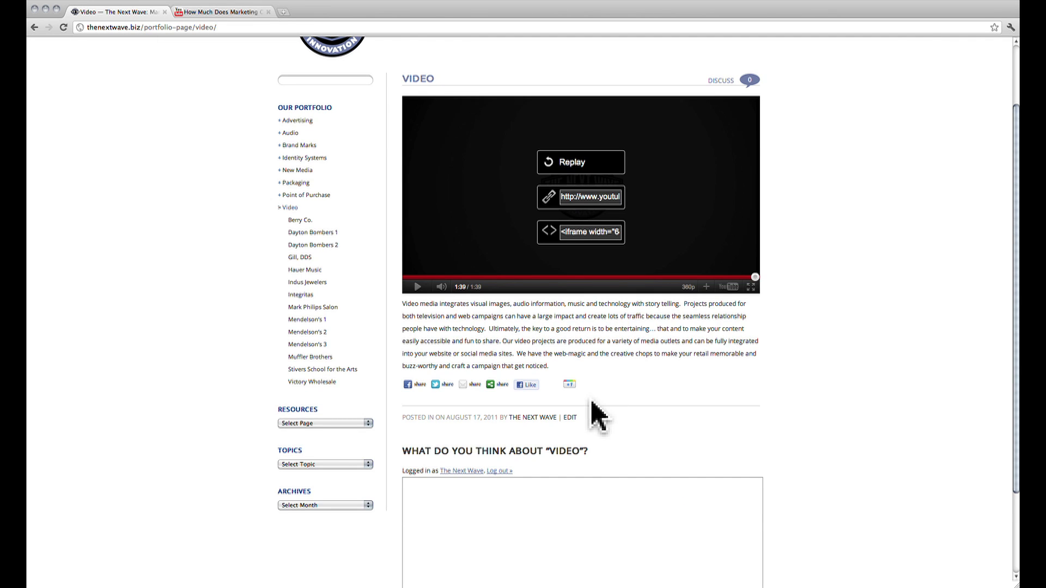
click(566, 417)
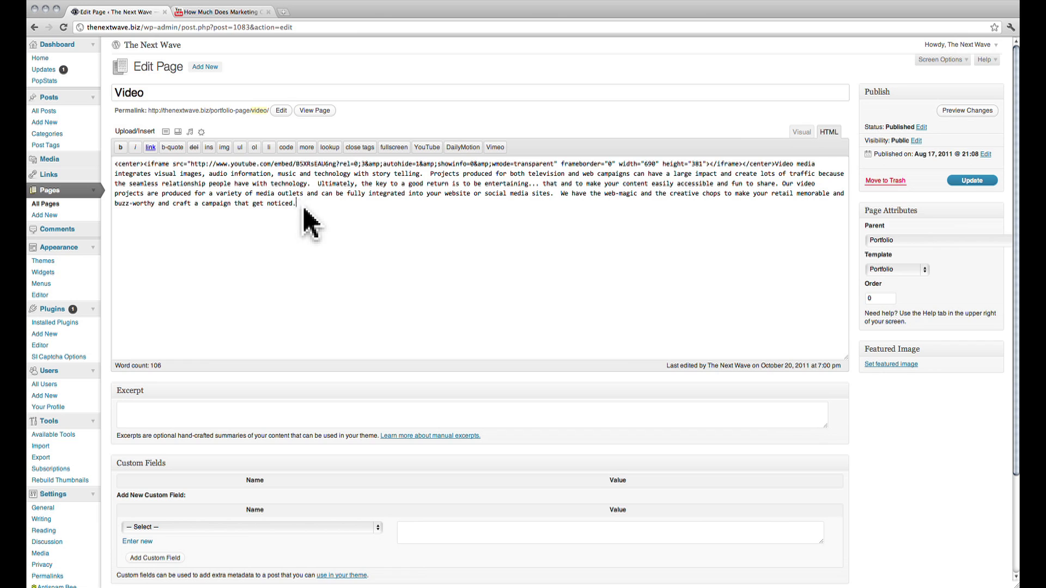
click(330, 238)
key(Return)
key(Return)
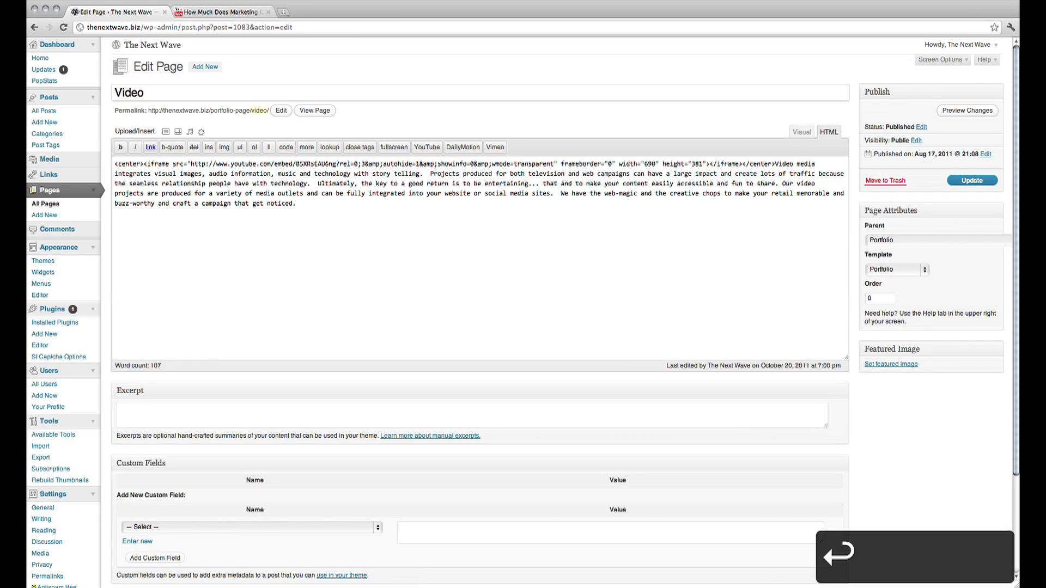
right_click(222, 267)
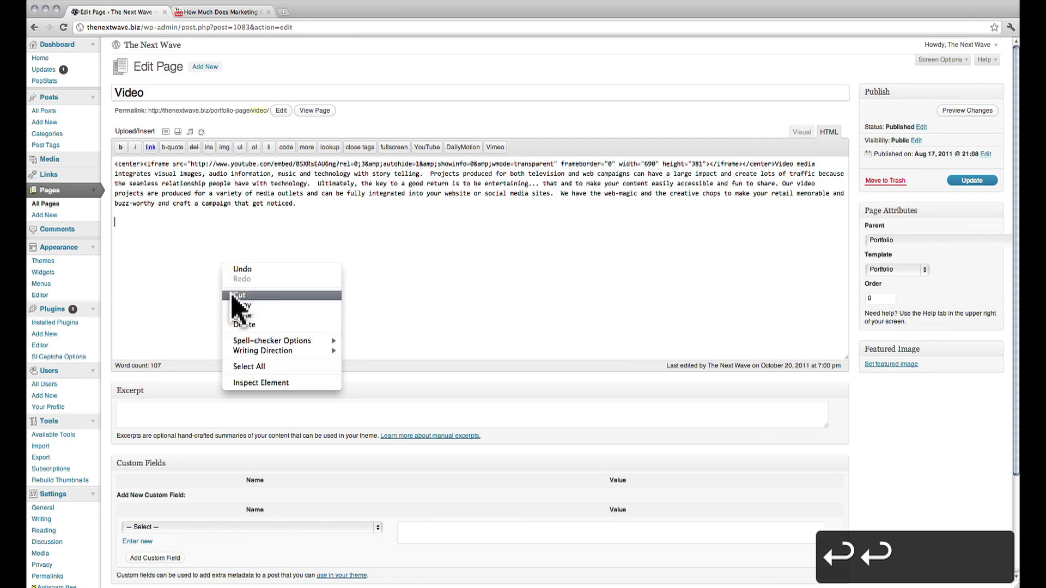
click(249, 318)
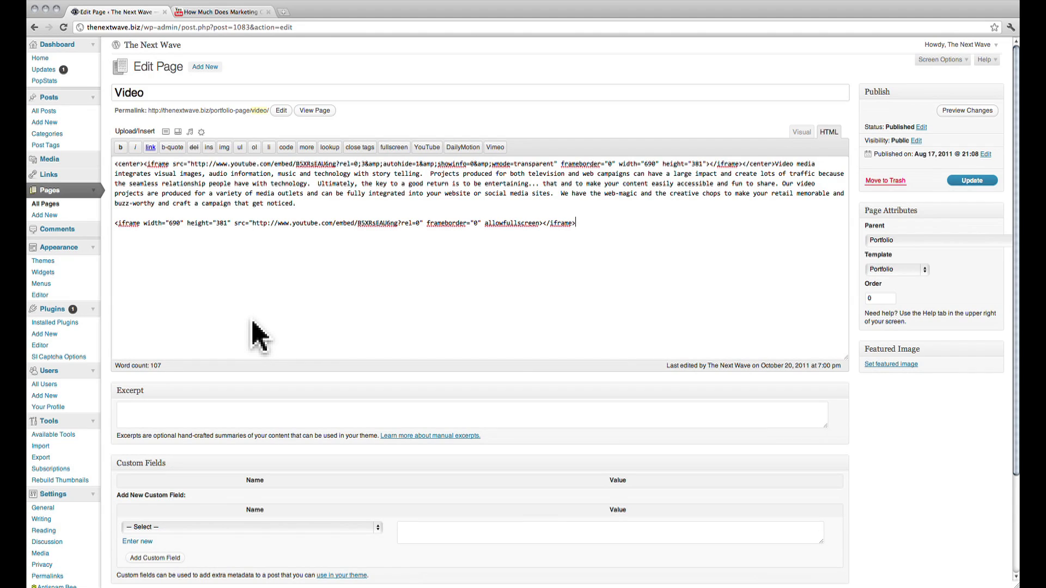
click(967, 182)
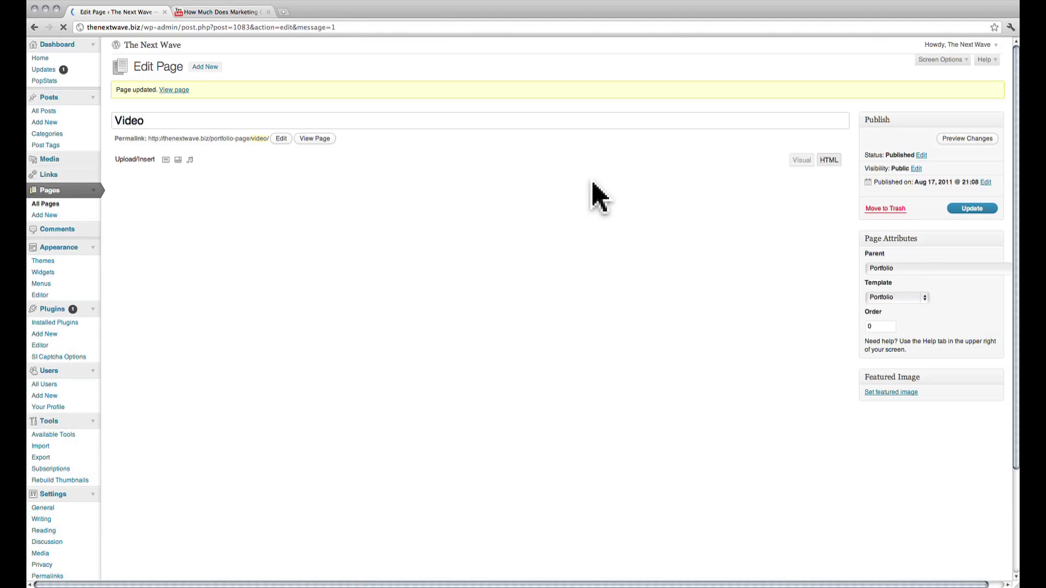
click(181, 90)
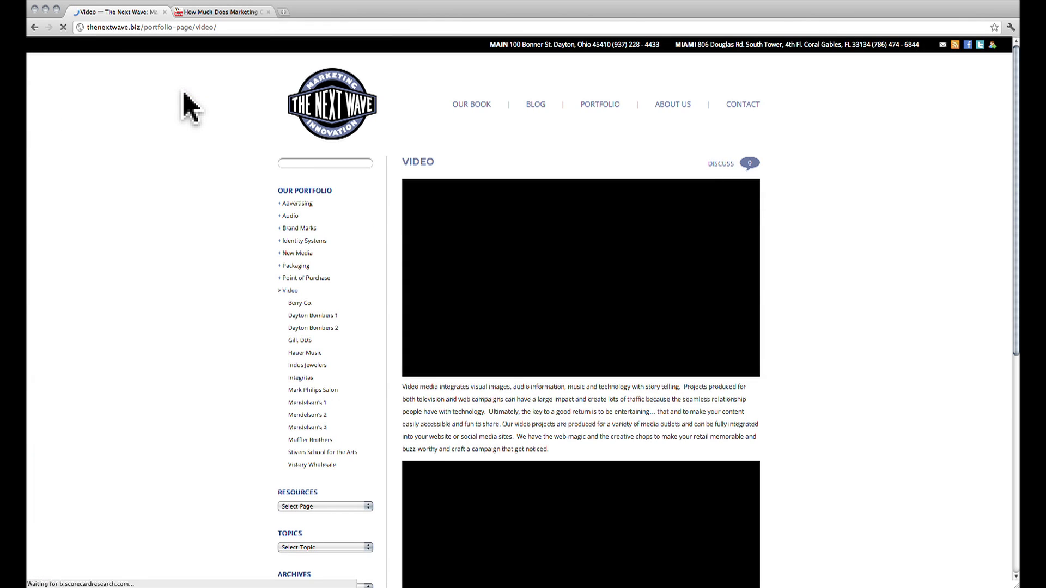
Step: Start the newly added second video on the live Video page, then return to editing the page
scroll(184, 93, down, 2)
scroll(184, 95, down, 2)
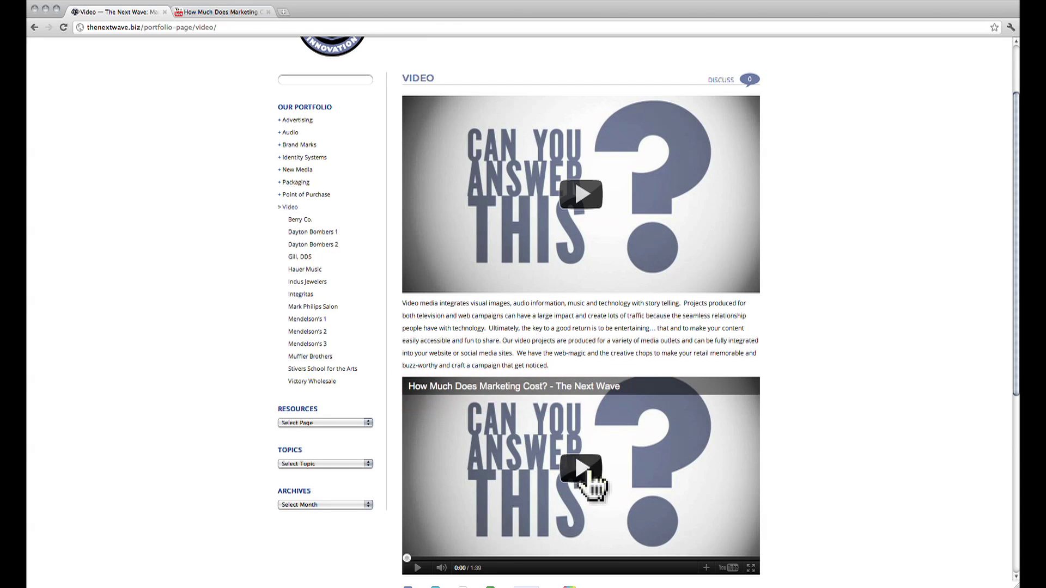
click(582, 470)
scroll(853, 431, down, 2)
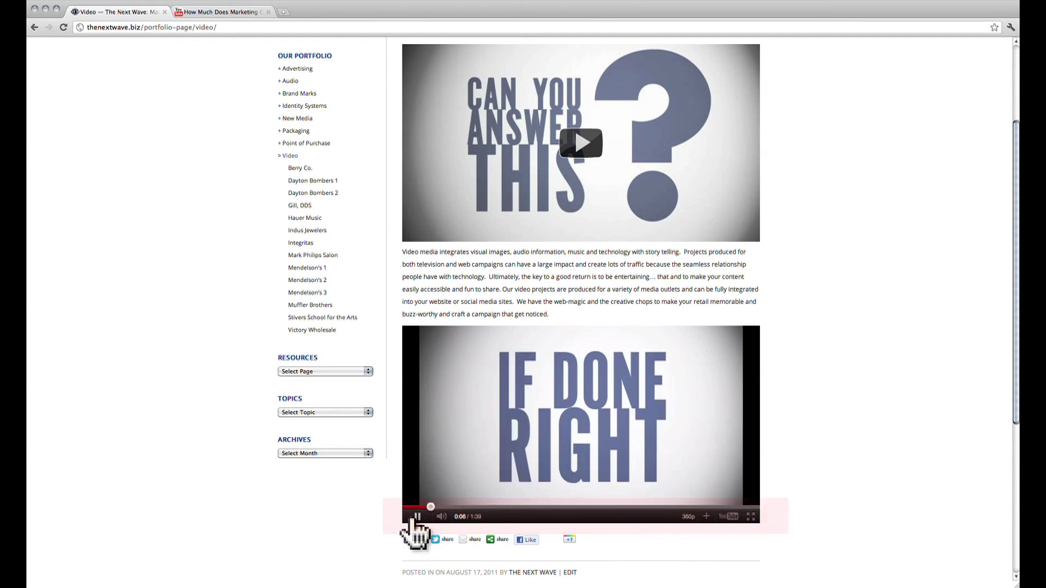
click(569, 573)
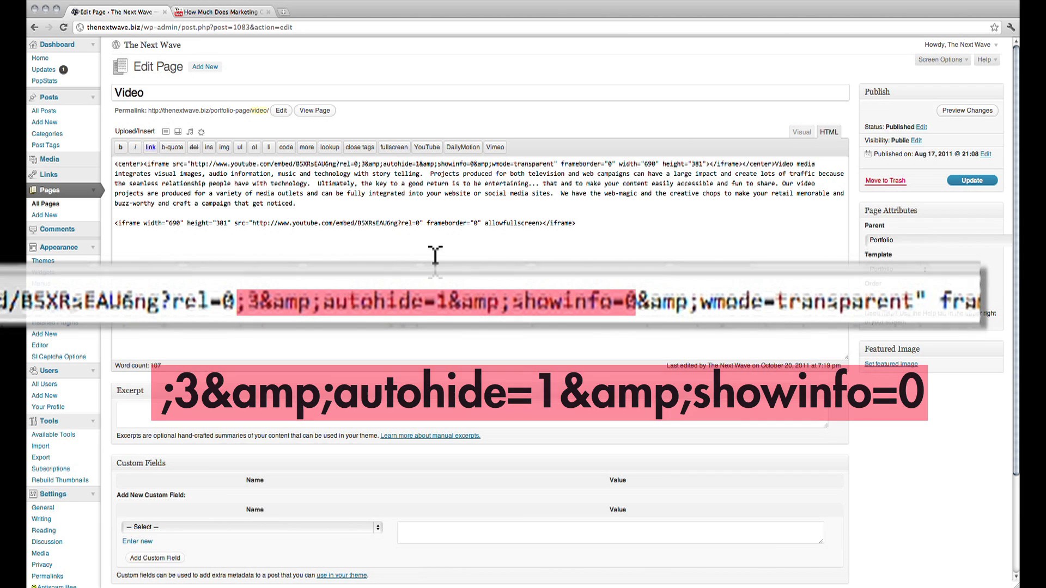
Step: Copy the '&amp;autohide=1&amp;showinfo=0' parameters from the first iframe's address
drag(475, 164, 360, 169)
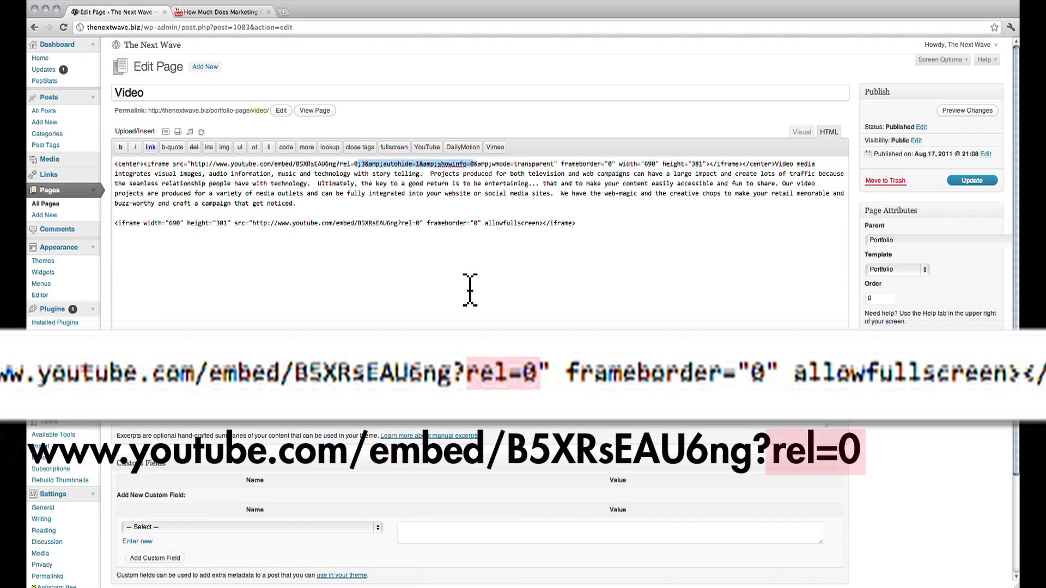
right_click(409, 165)
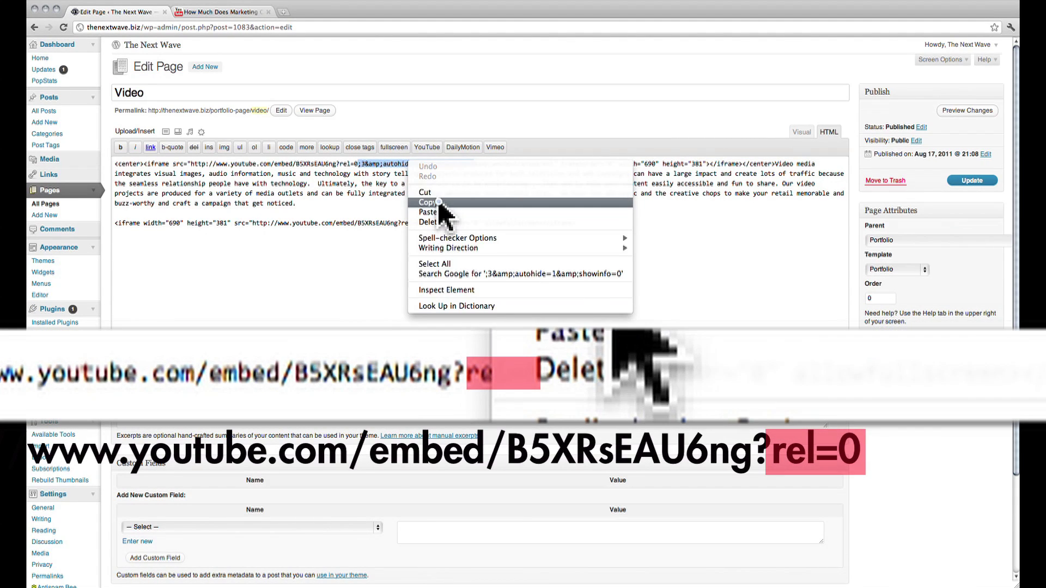
click(440, 205)
Step: Paste the parameters after rel=0 in the second iframe's address, restoring the closing quote
click(420, 223)
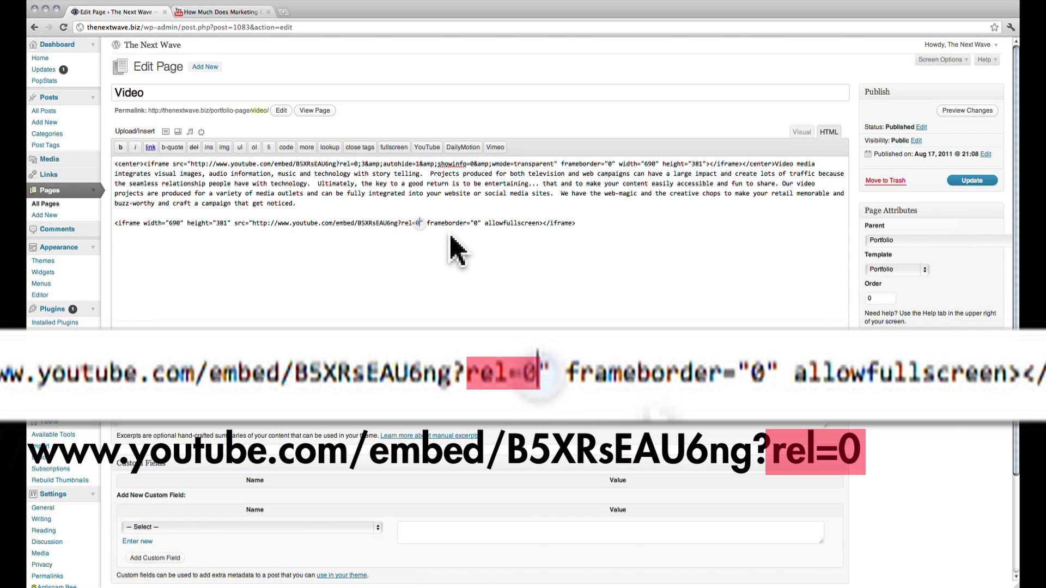
double_click(422, 224)
right_click(422, 225)
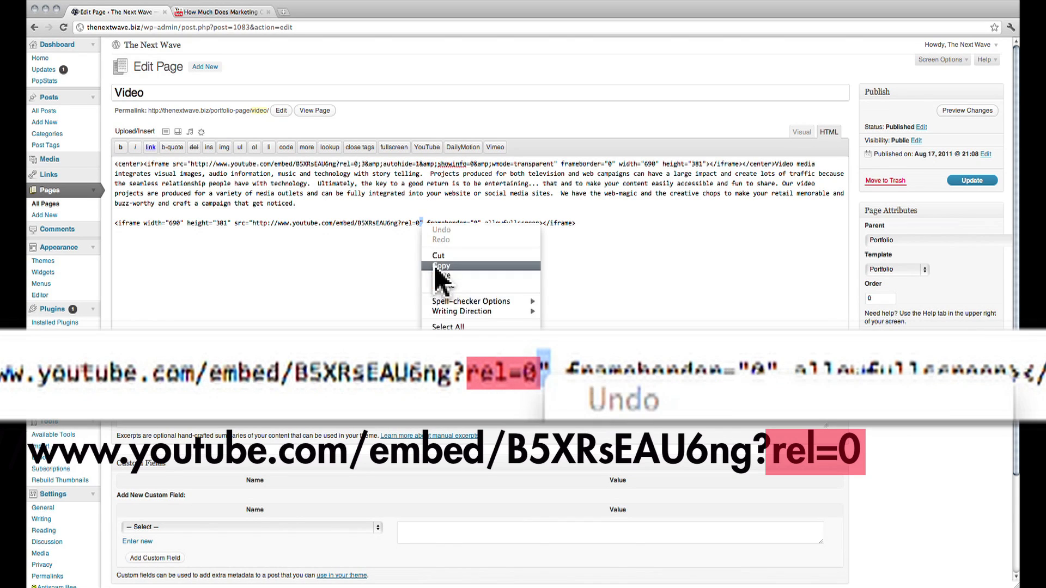
click(471, 276)
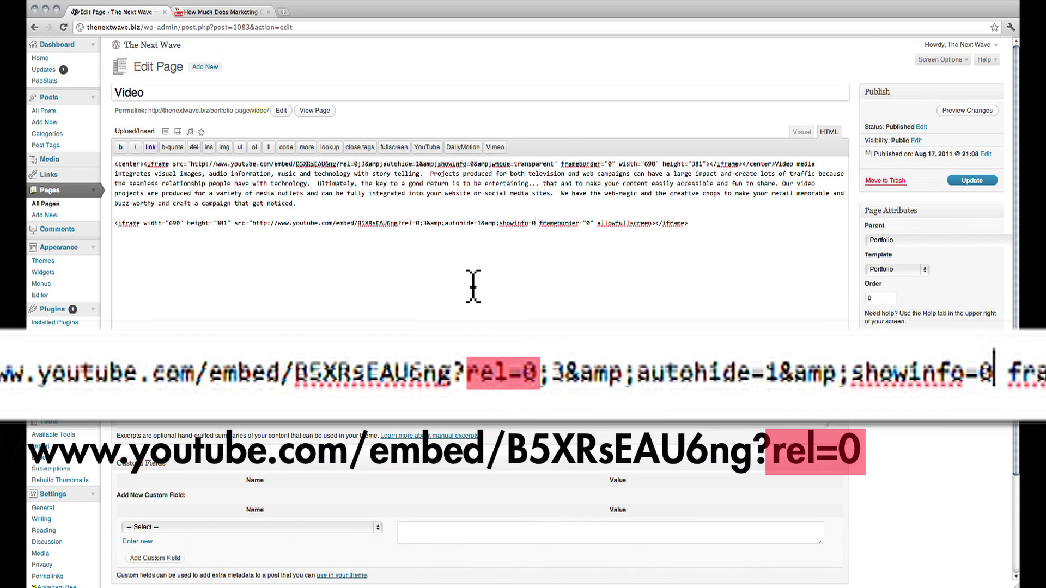
text(")
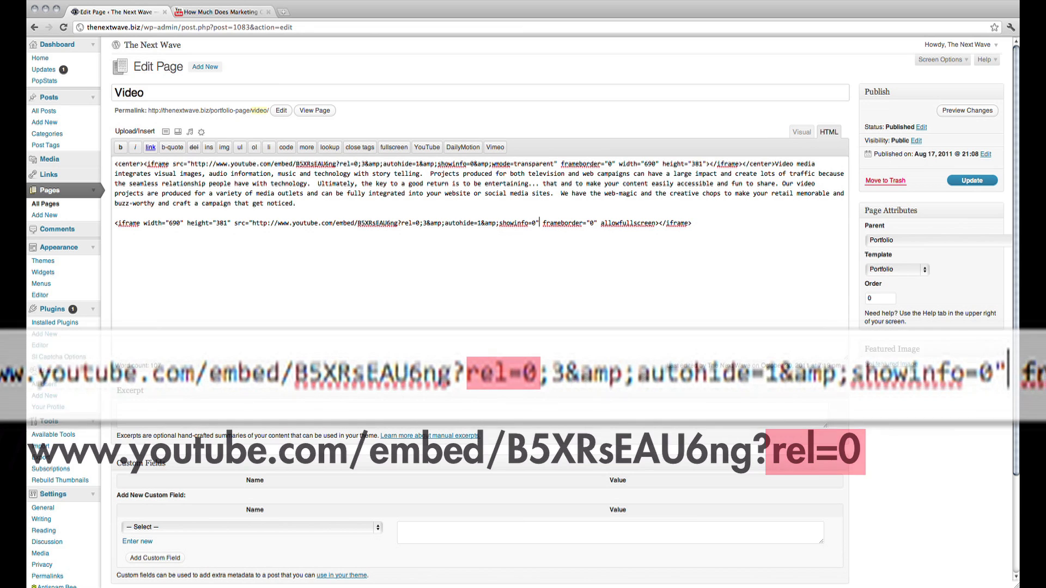
click(714, 226)
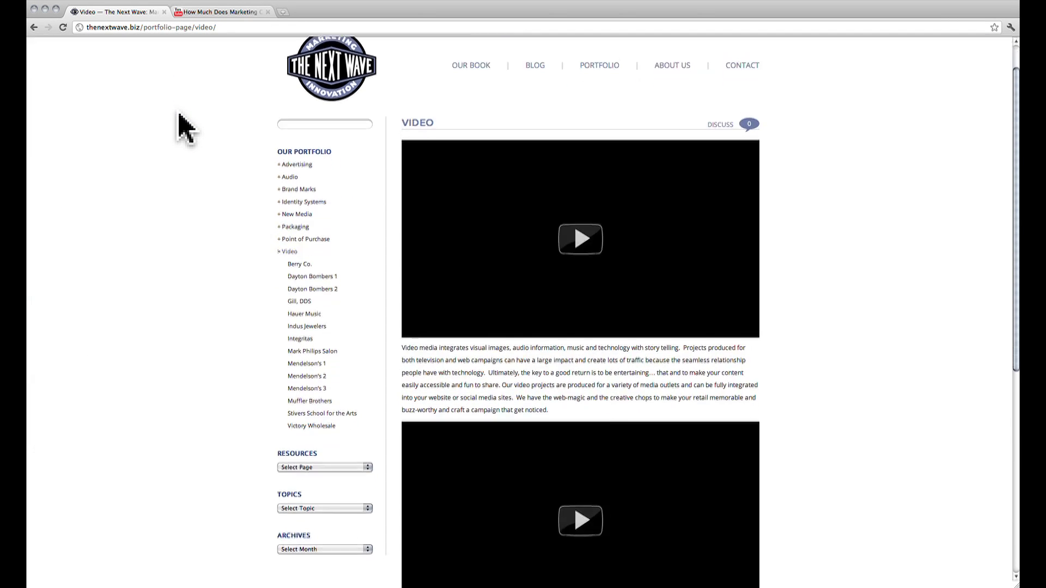
Step: Play the second video and skip to its 1:30 end, which shows only replay, link and embed options
scroll(180, 123, down, 3)
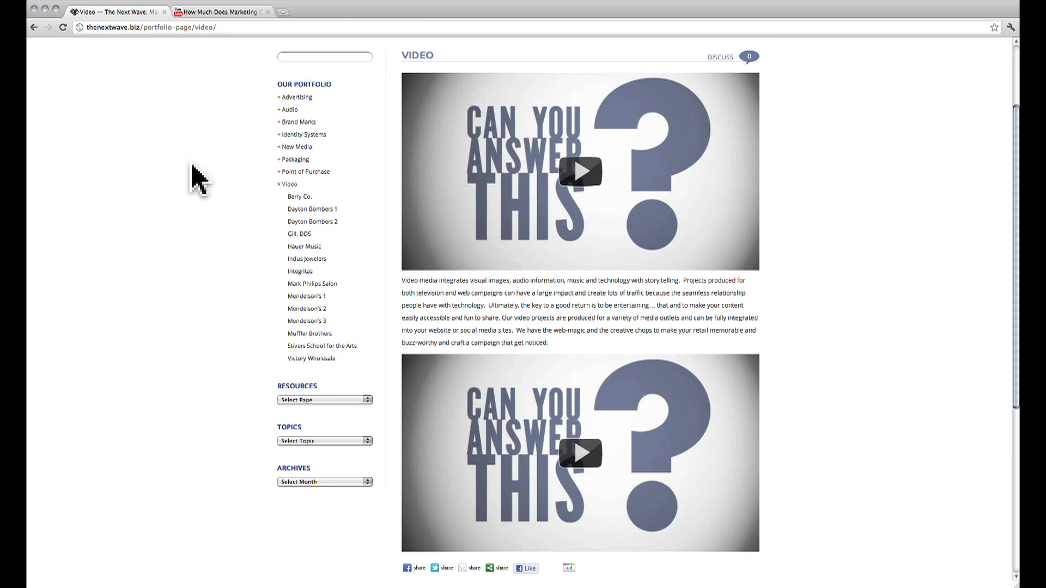
click(583, 452)
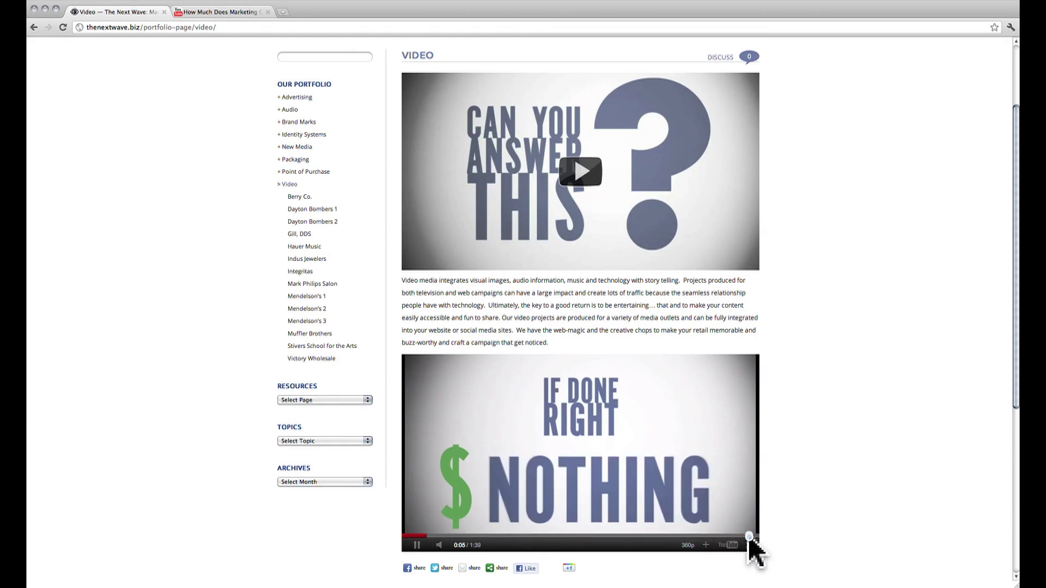
click(748, 536)
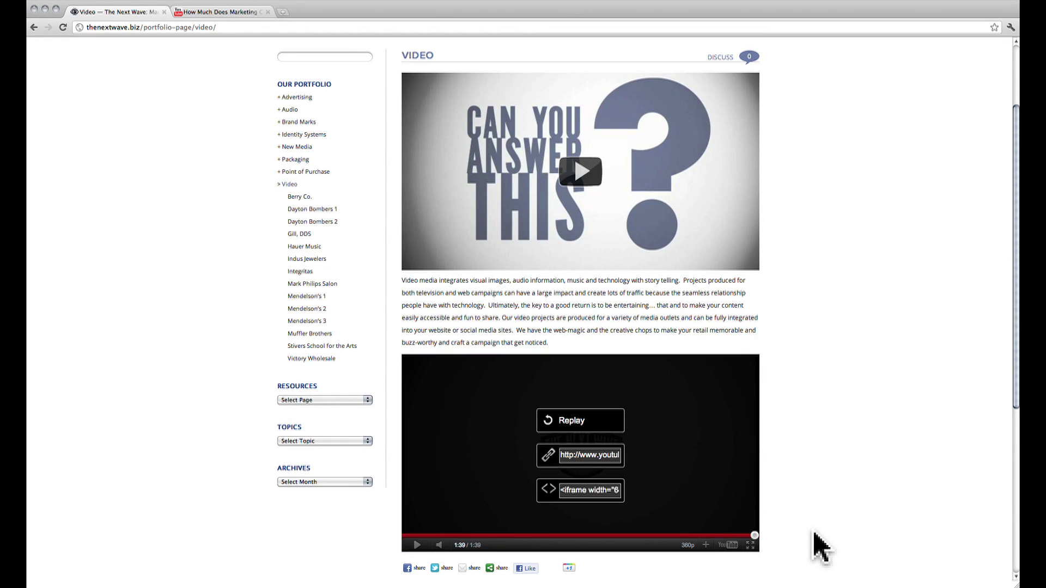